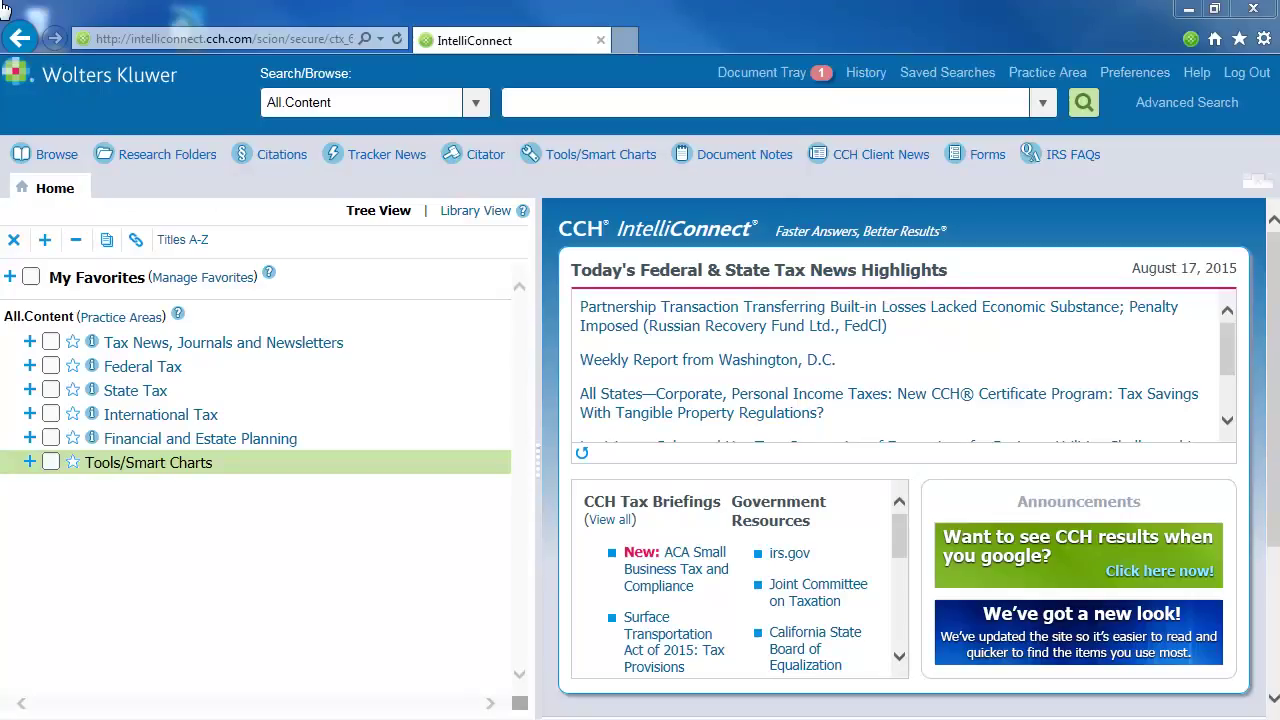
Open the Client Letter Toolkit from Tools/Smart Charts under Federal Taxes.
click(148, 464)
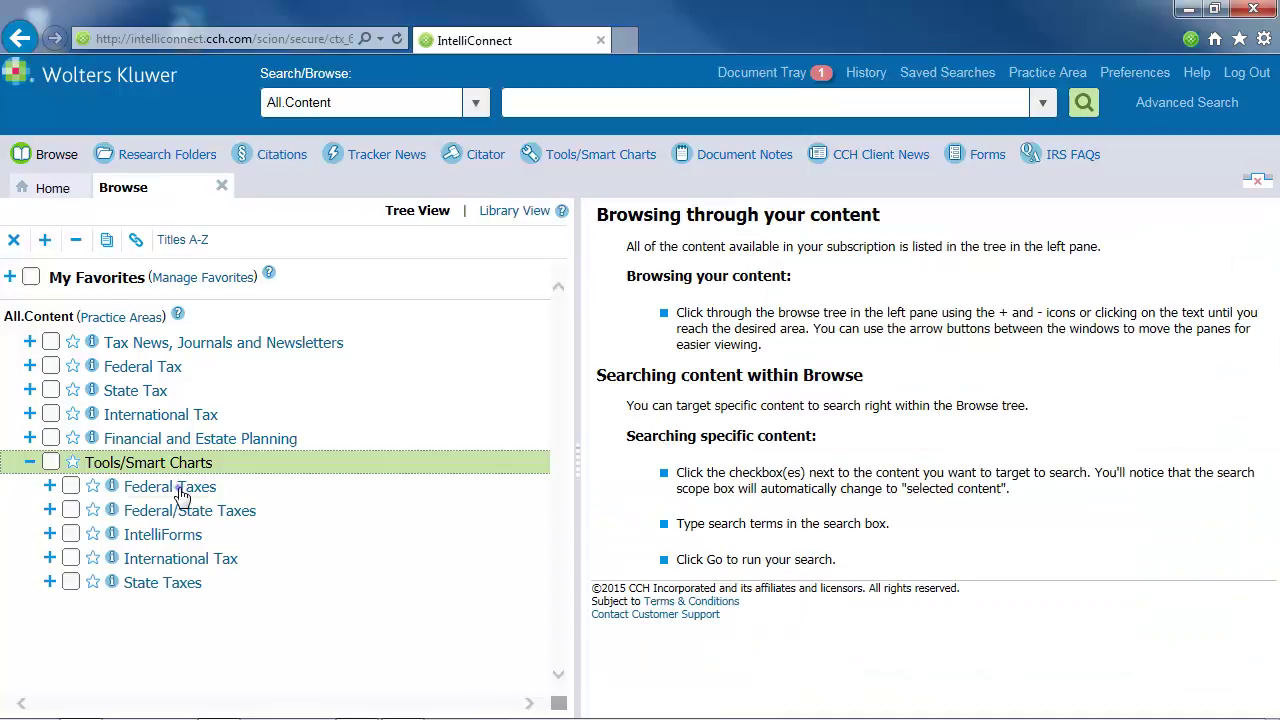
click(181, 490)
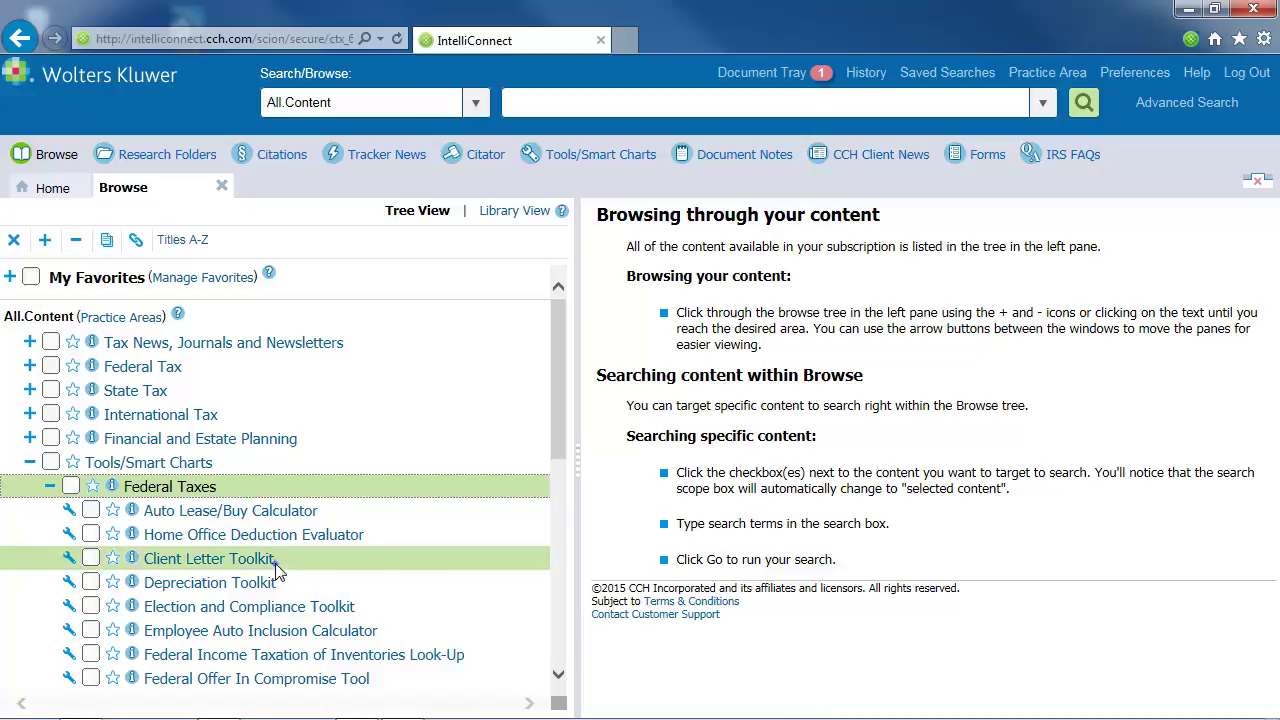
click(210, 558)
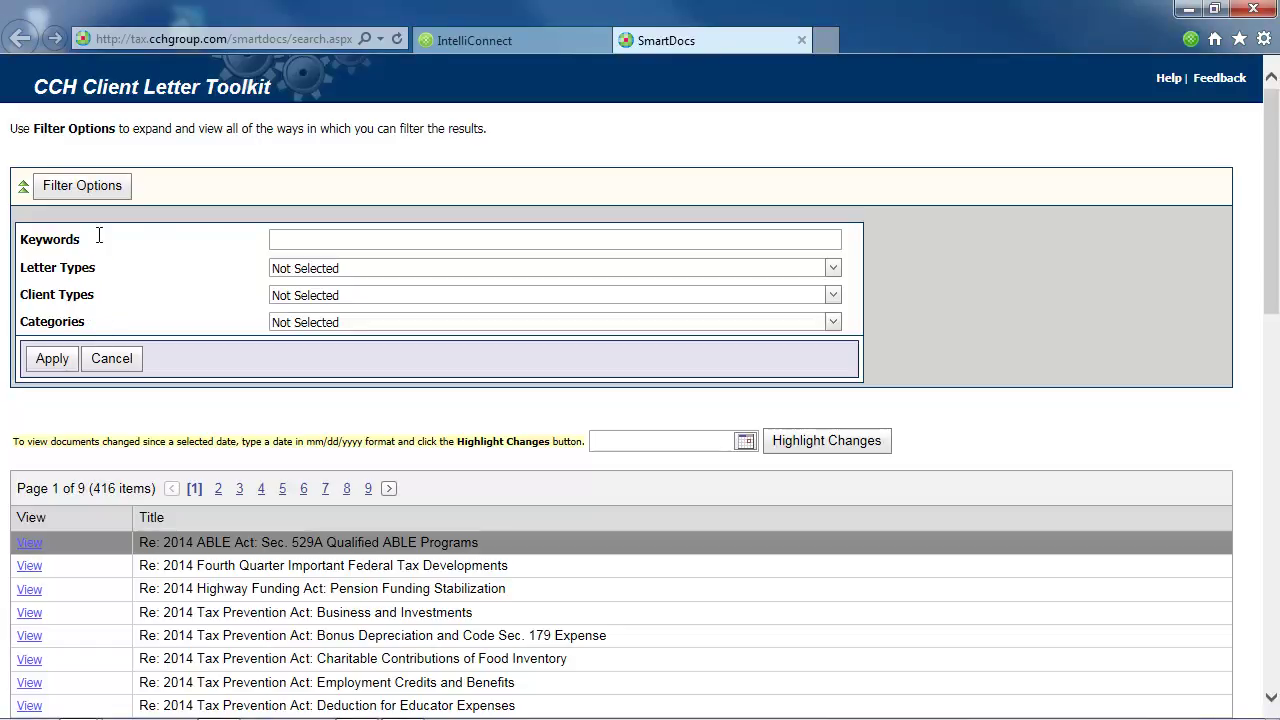
click(293, 246)
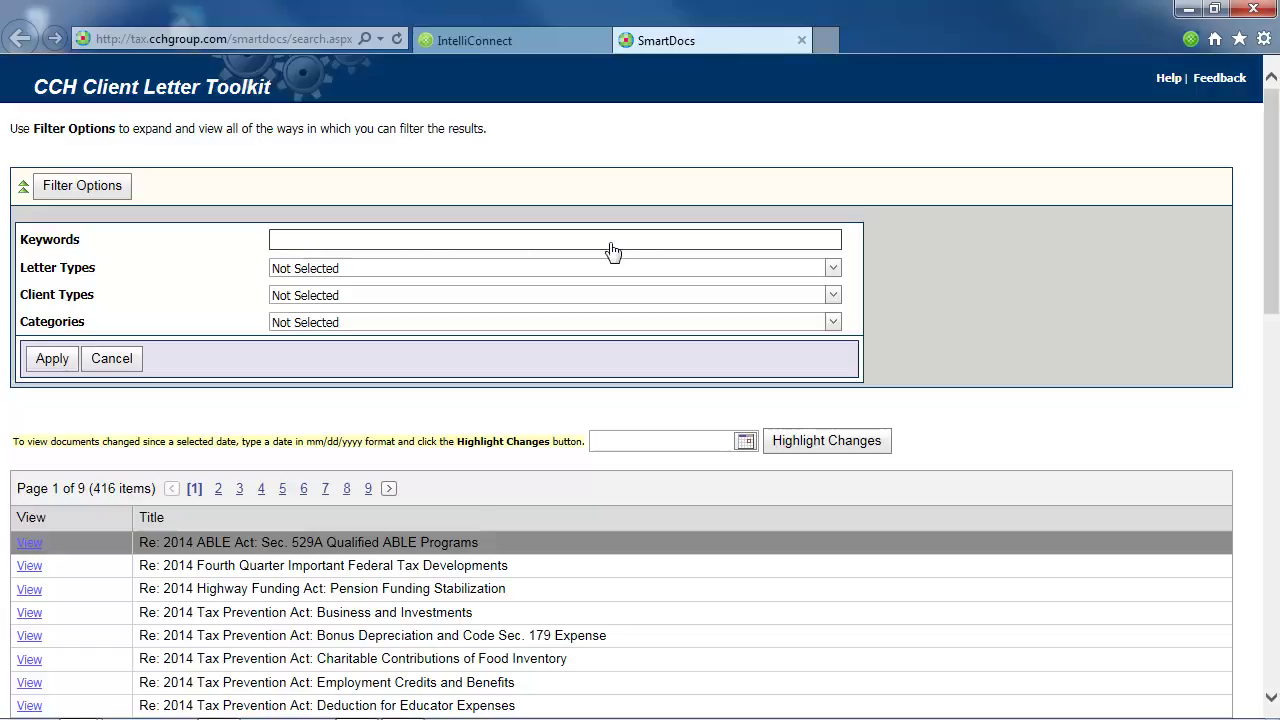
click(836, 270)
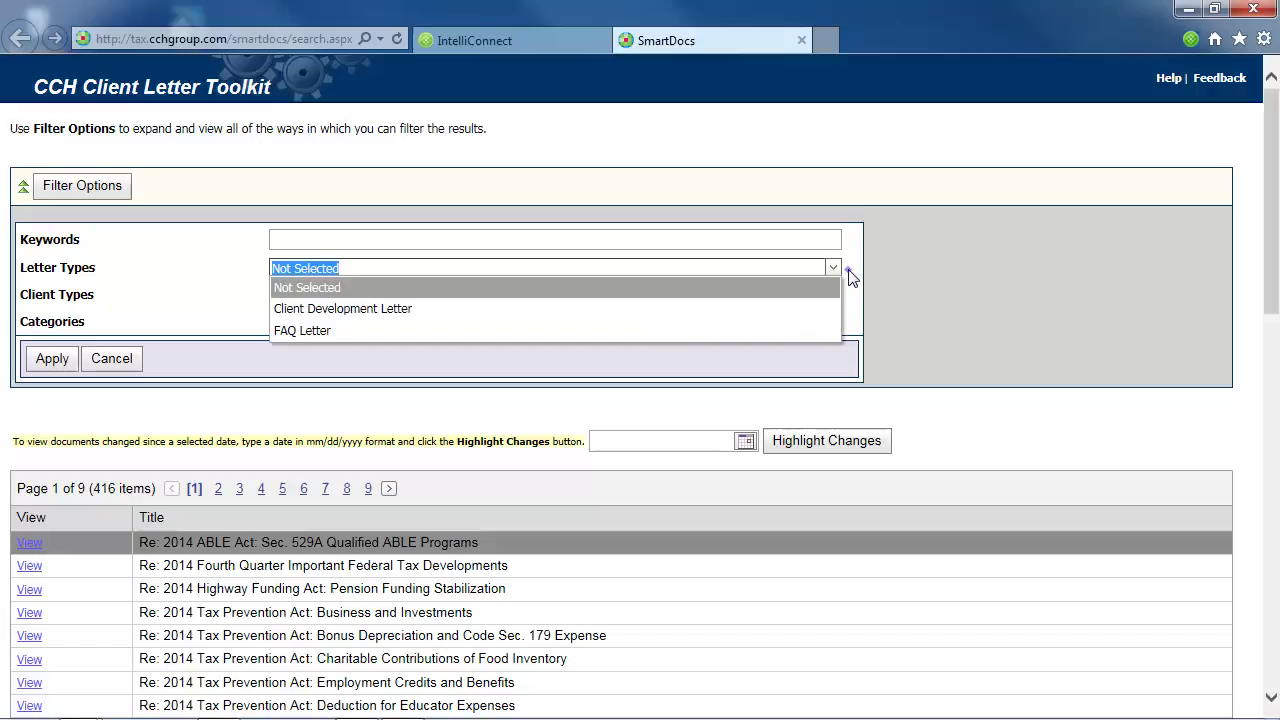
click(846, 279)
click(836, 296)
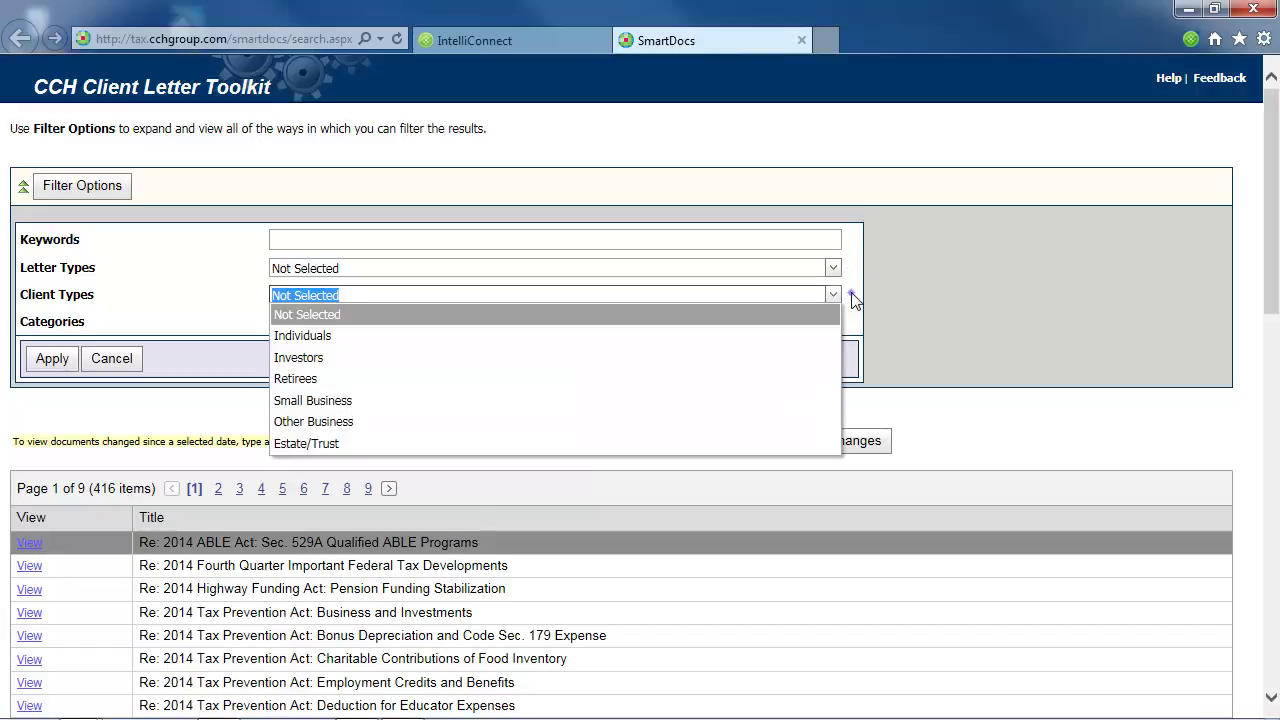
click(850, 298)
click(837, 322)
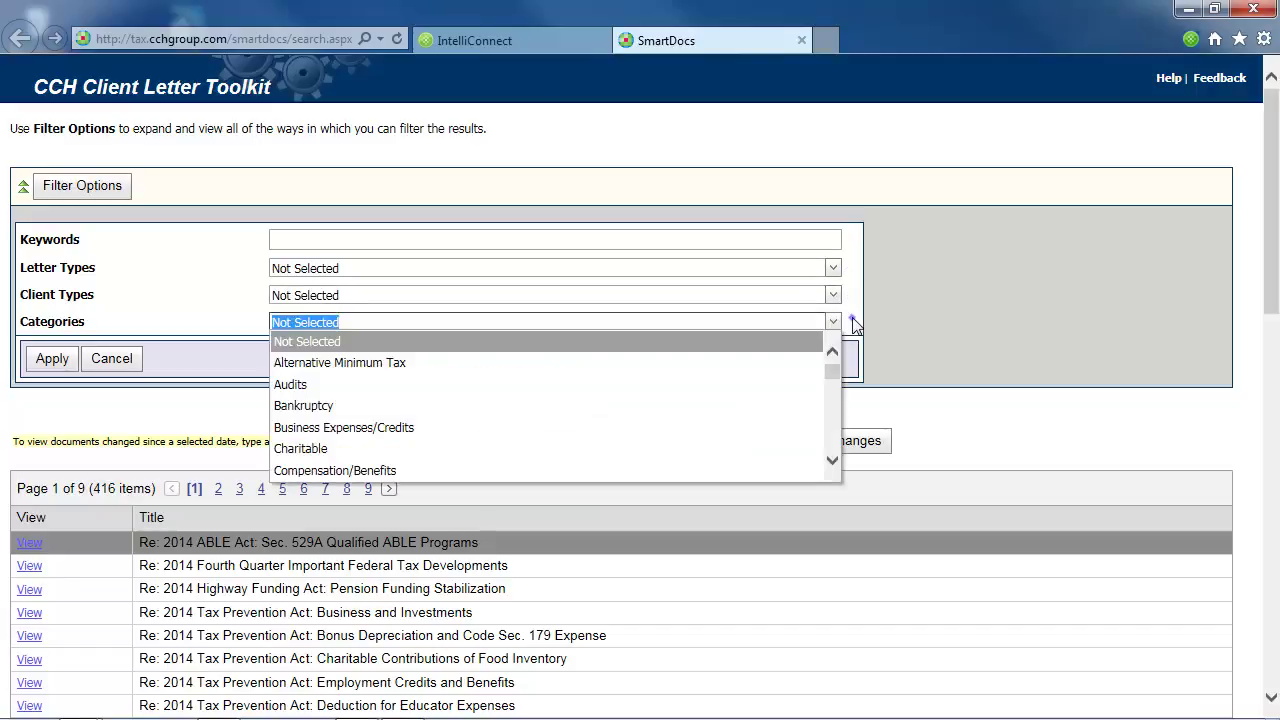
click(855, 325)
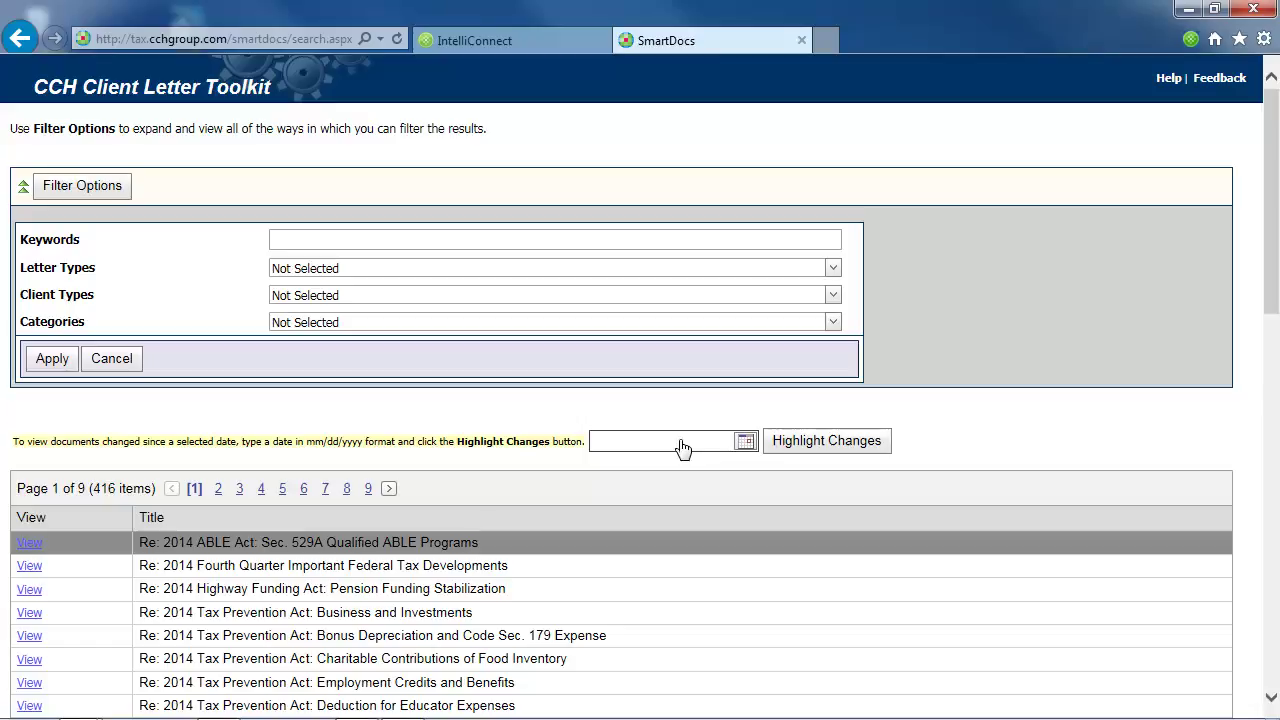
click(745, 442)
click(625, 466)
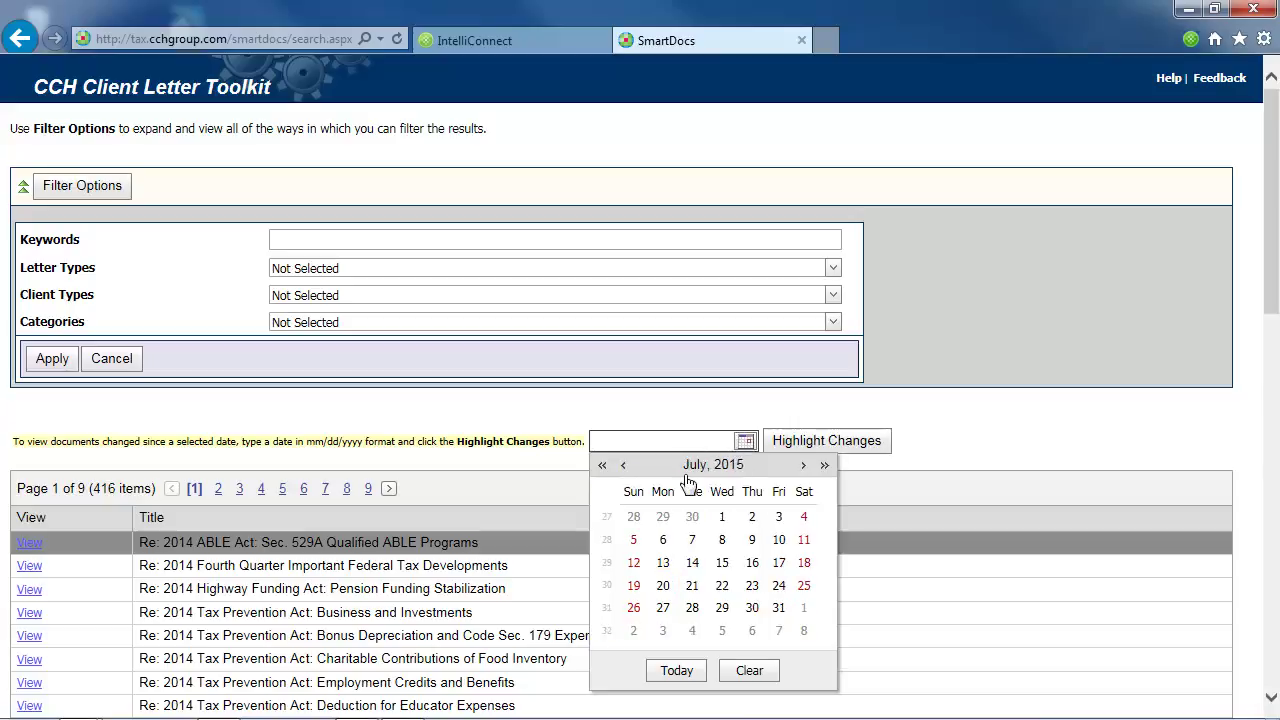
click(722, 517)
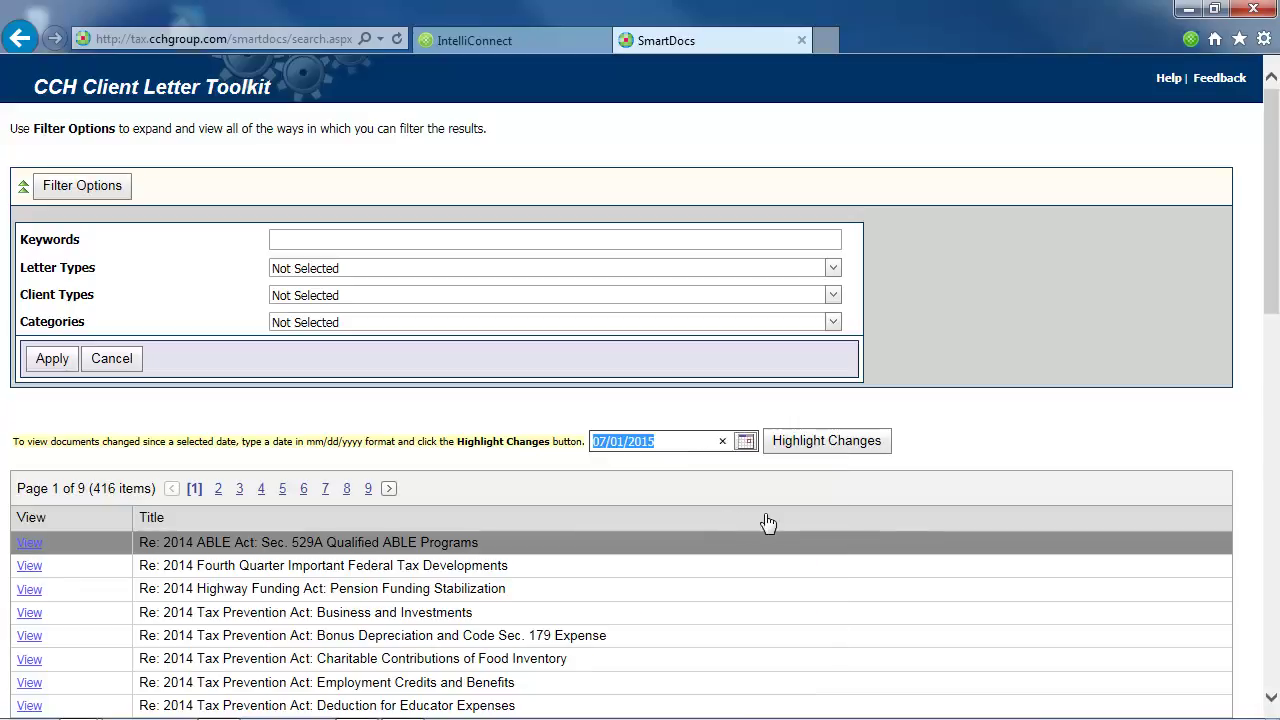
click(838, 452)
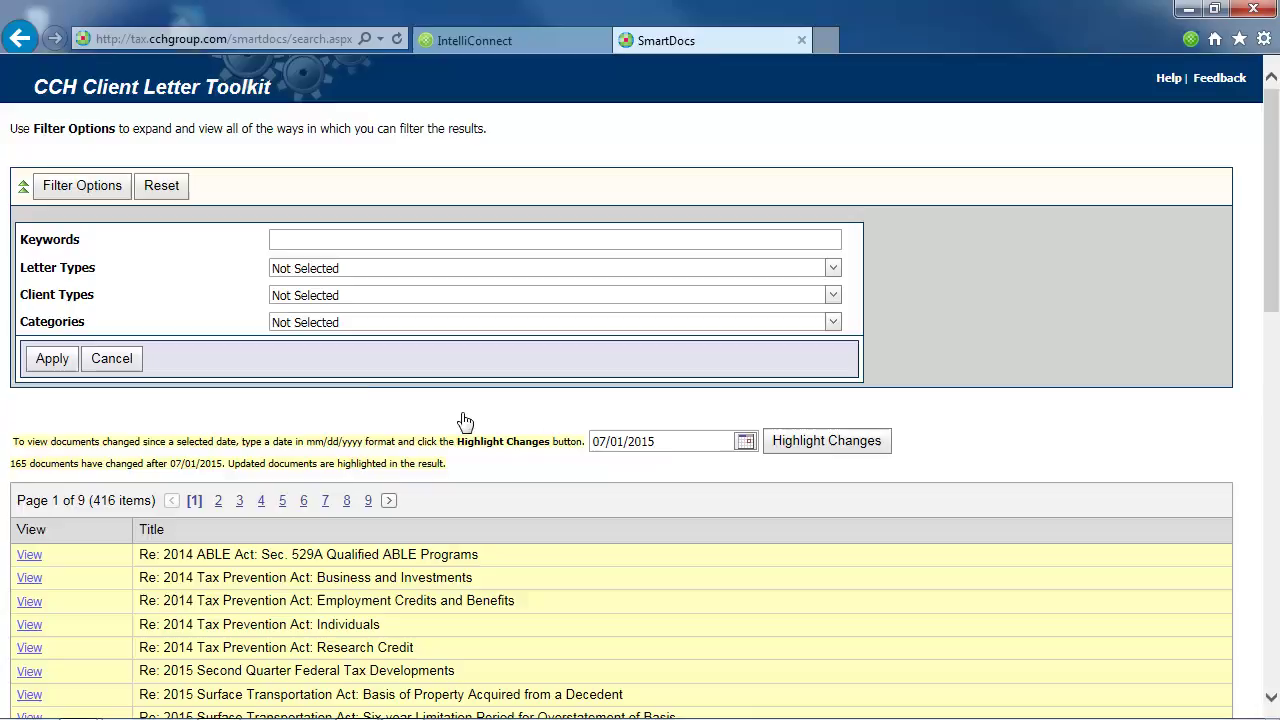
click(166, 190)
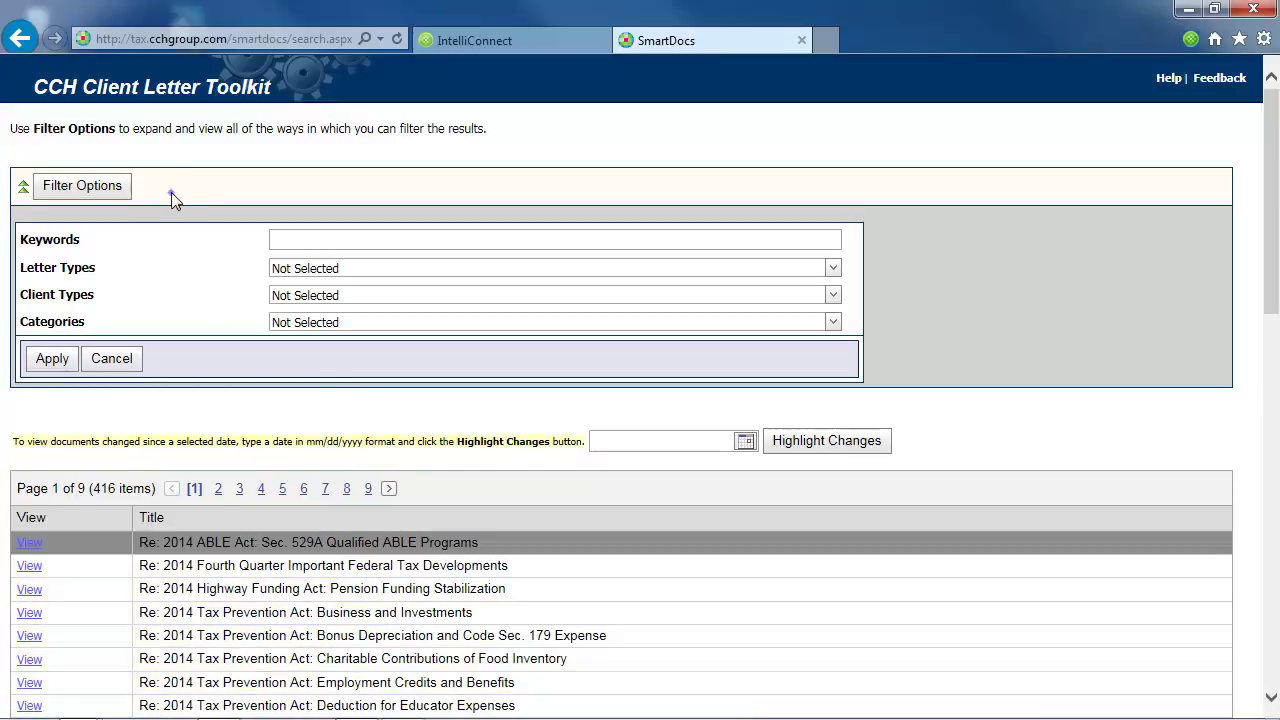
Filter letters by keywords 'health insurance tax credit' and open the Small Employer Health Insurance Tax Credit letter.
click(313, 239)
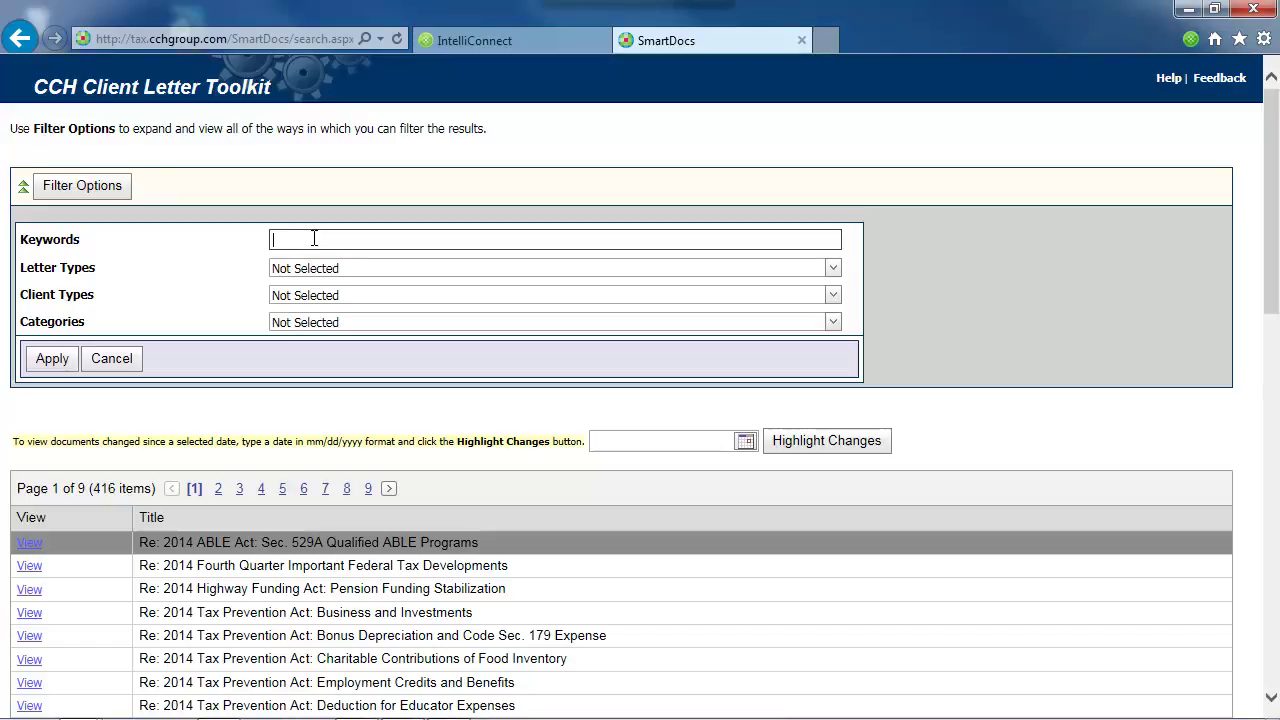
text(health insurance tax credit)
click(64, 366)
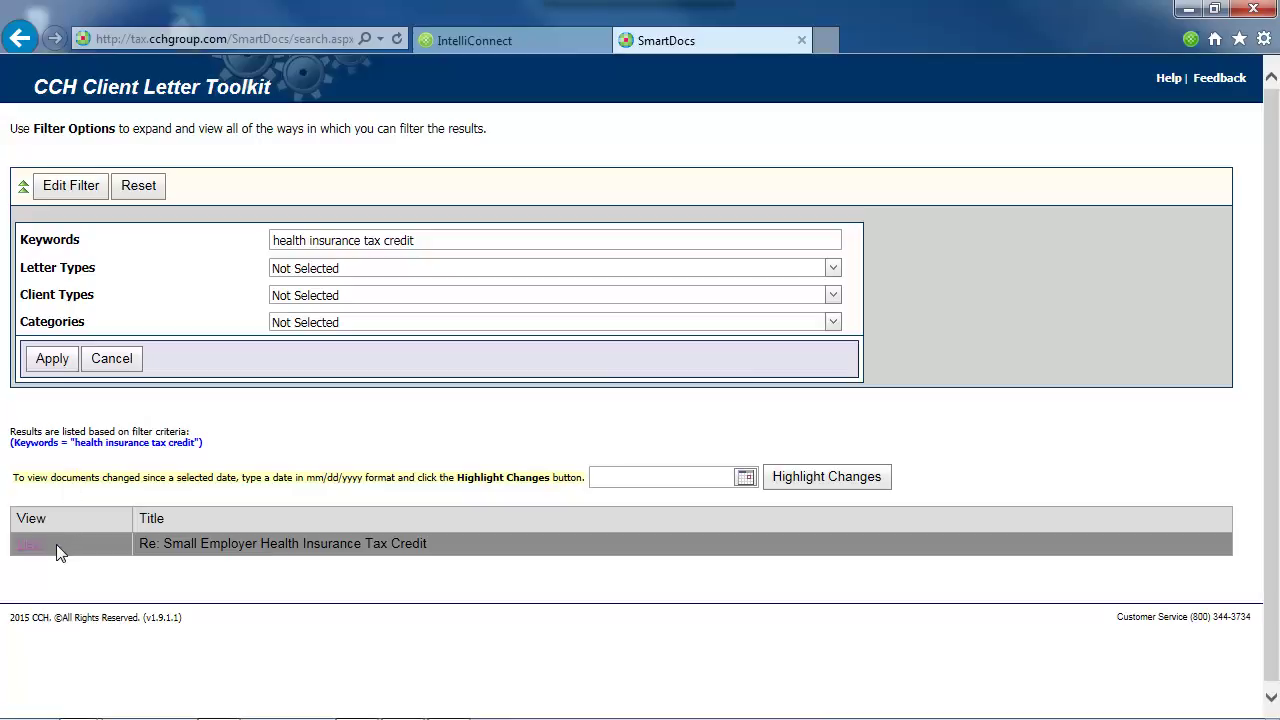
click(30, 547)
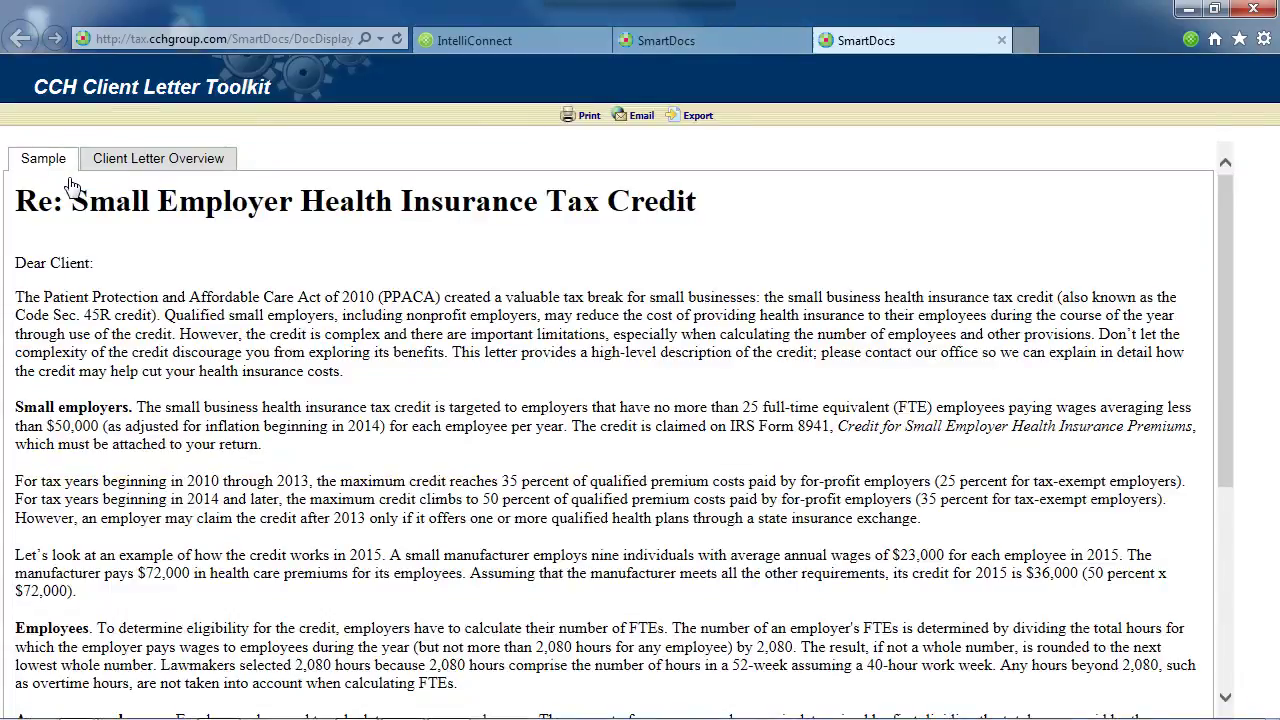
click(181, 172)
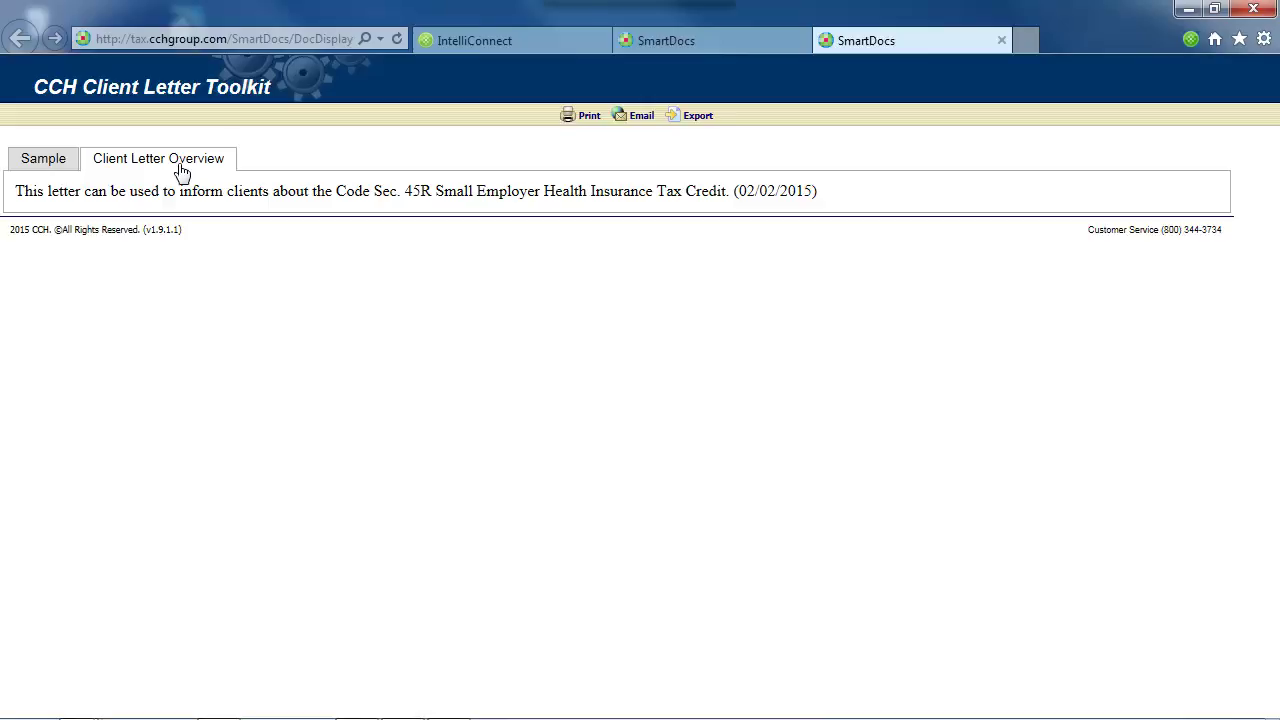
click(44, 160)
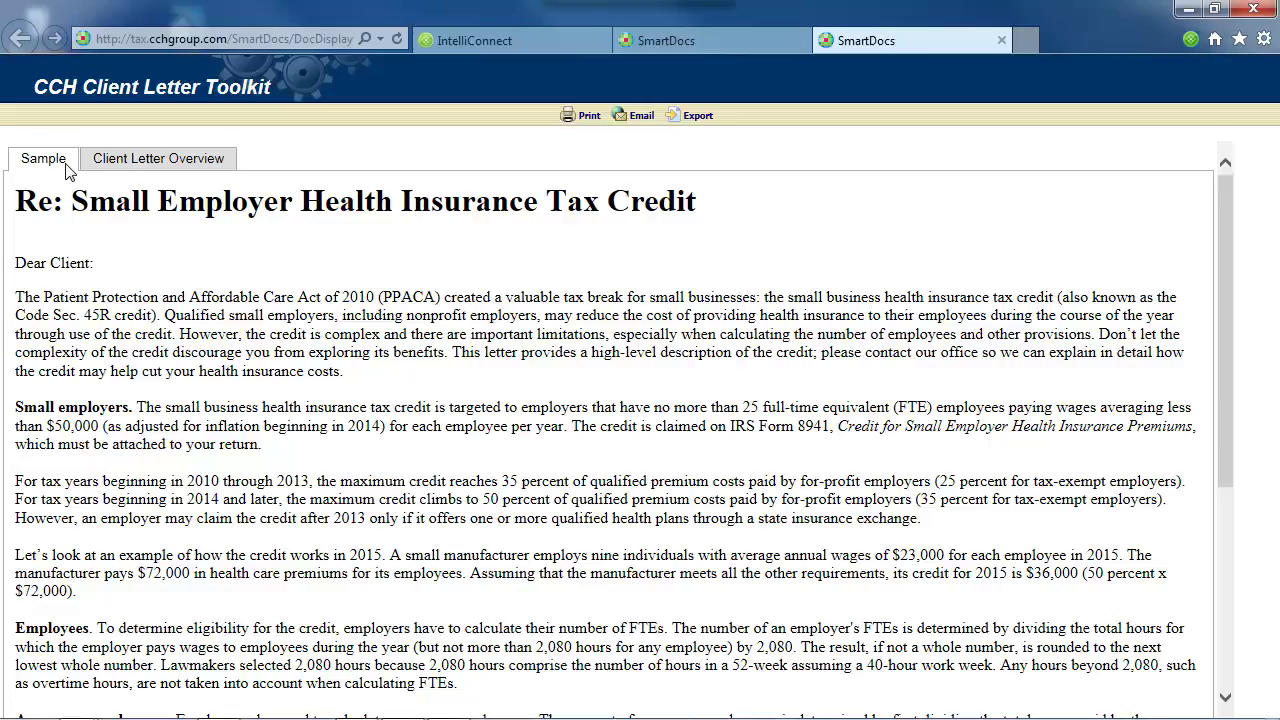
drag(1222, 292, 1222, 490)
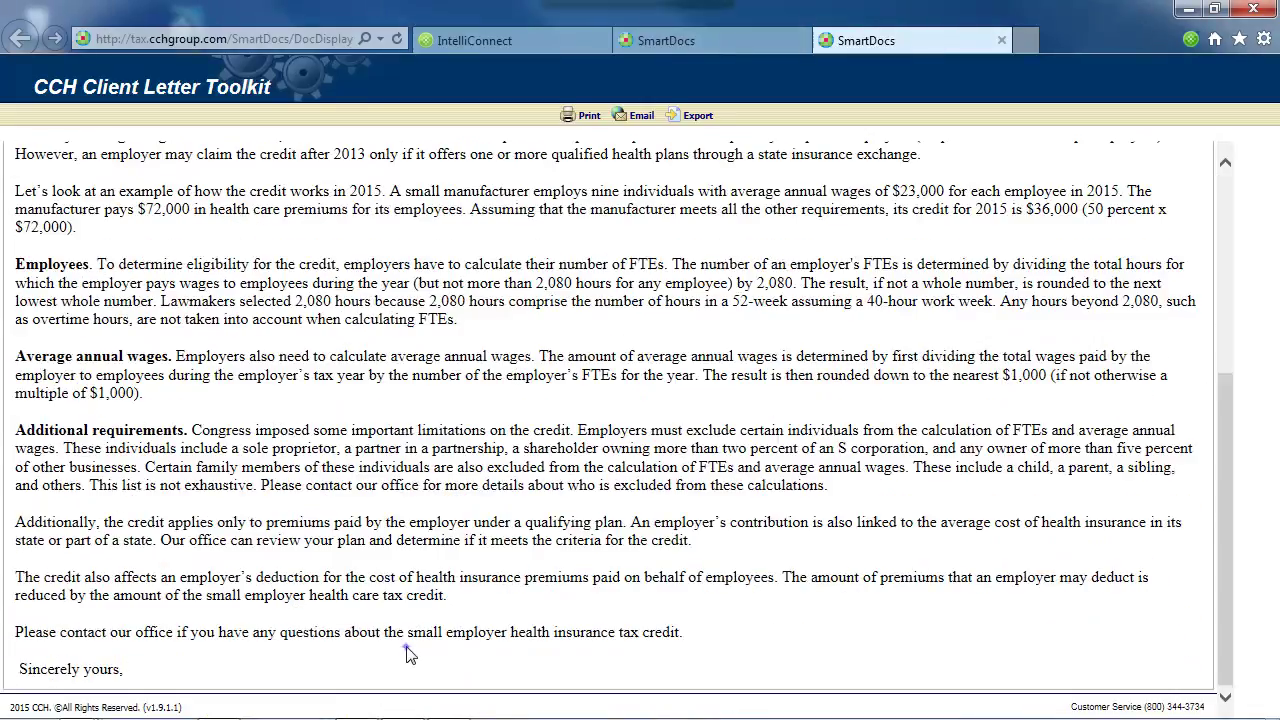
Configure printing to include both the Sample and Client Letter Overview sections.
click(585, 115)
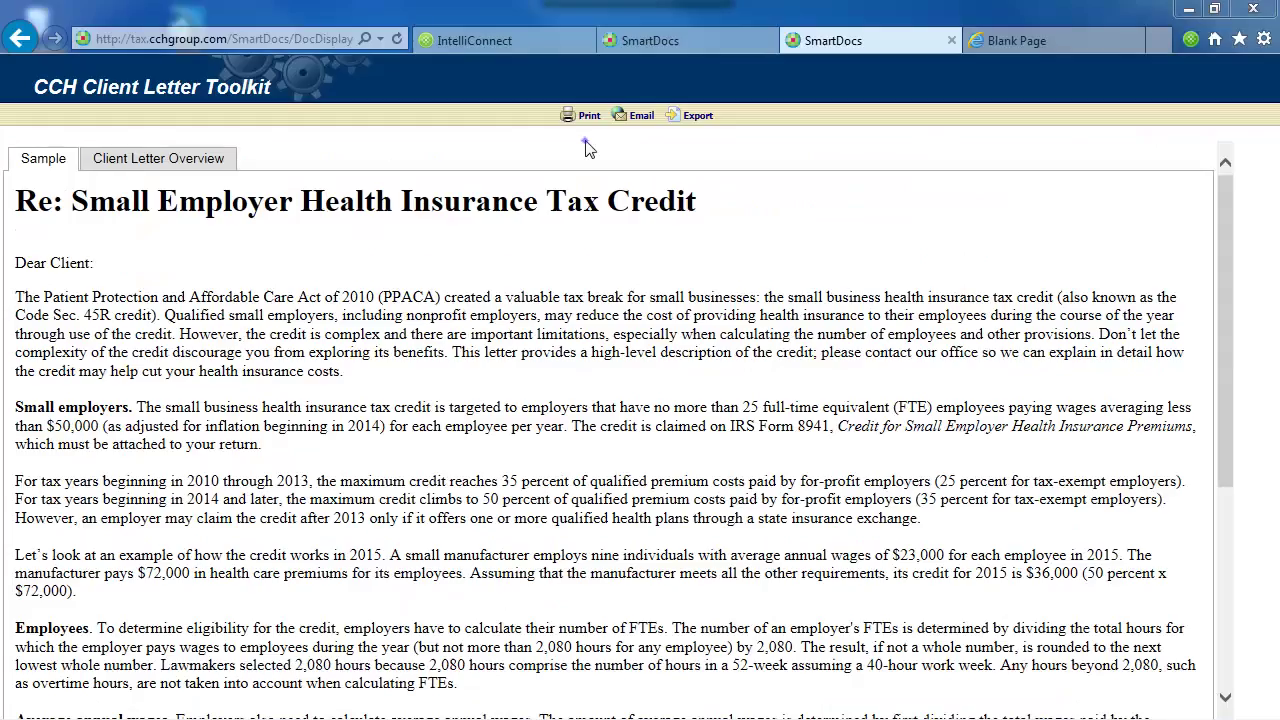
click(588, 115)
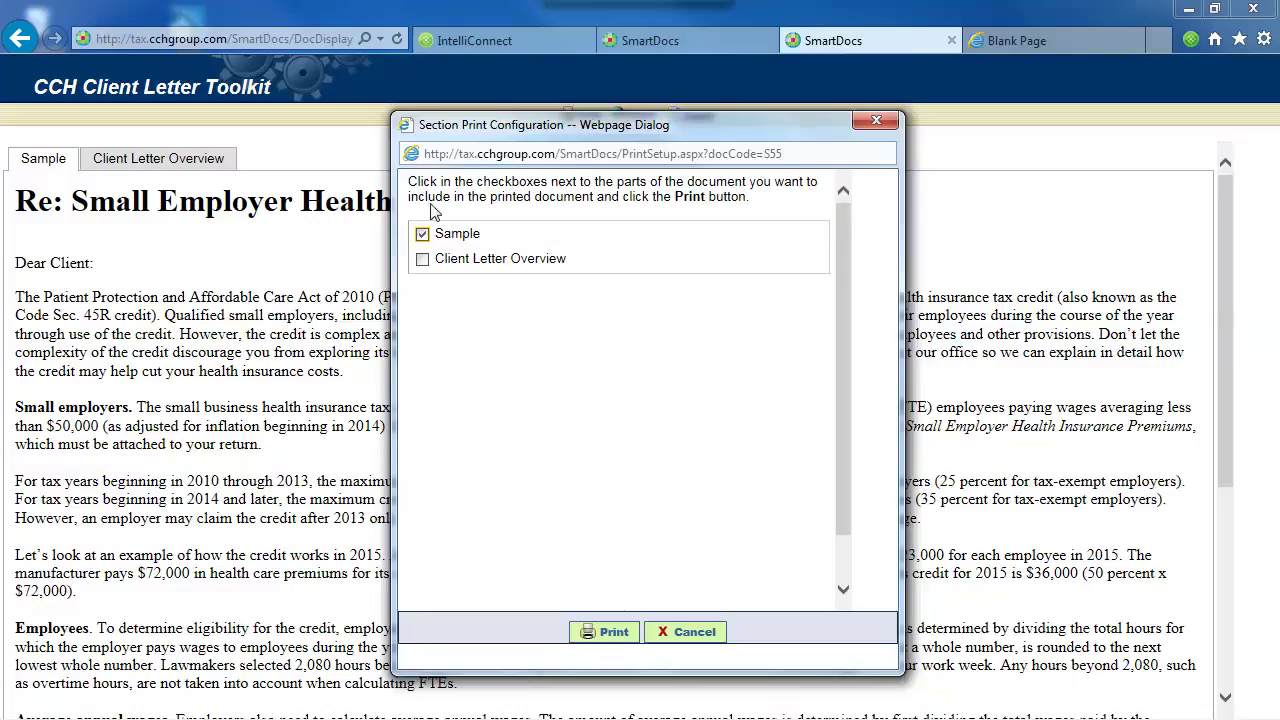
click(423, 262)
key(Escape)
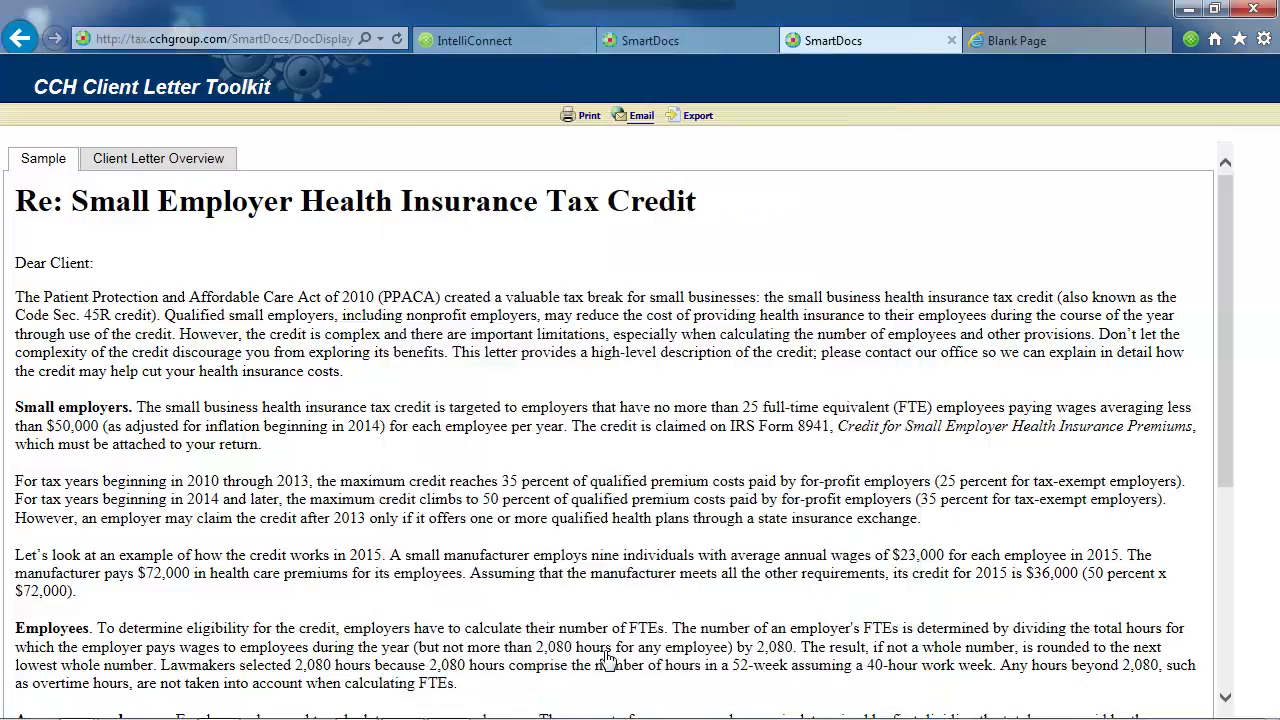
click(643, 118)
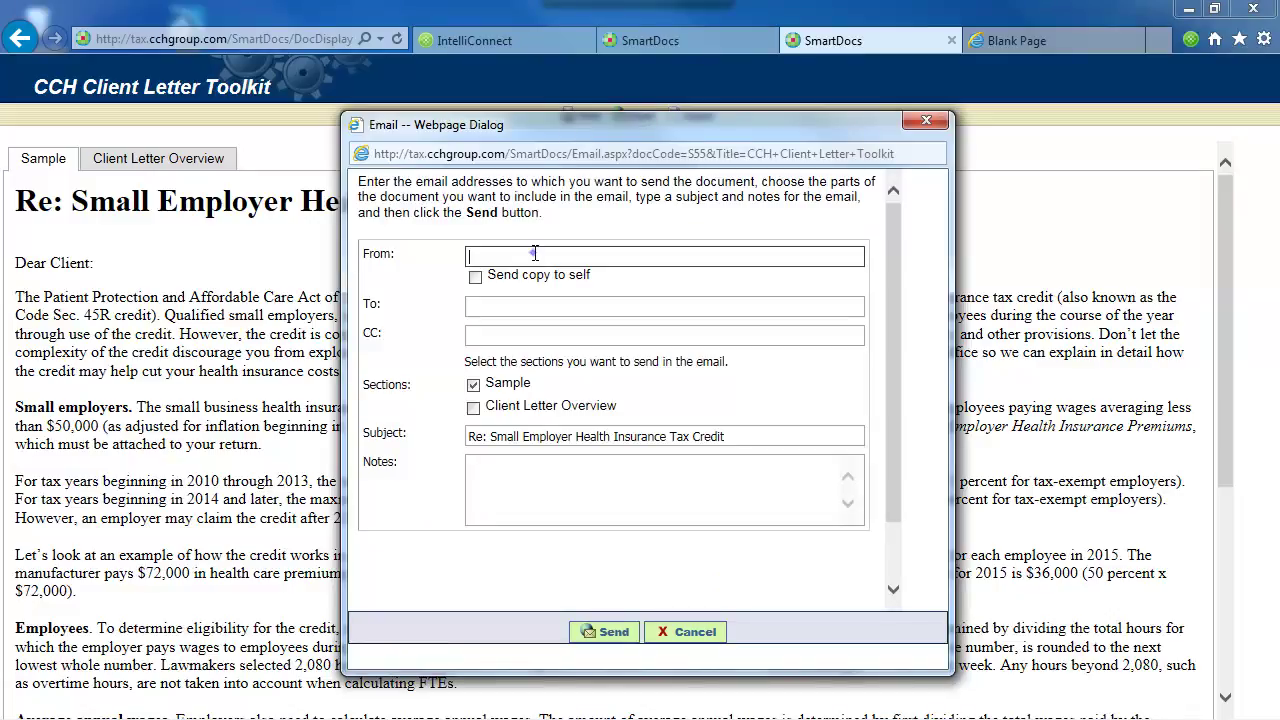
click(521, 307)
click(516, 336)
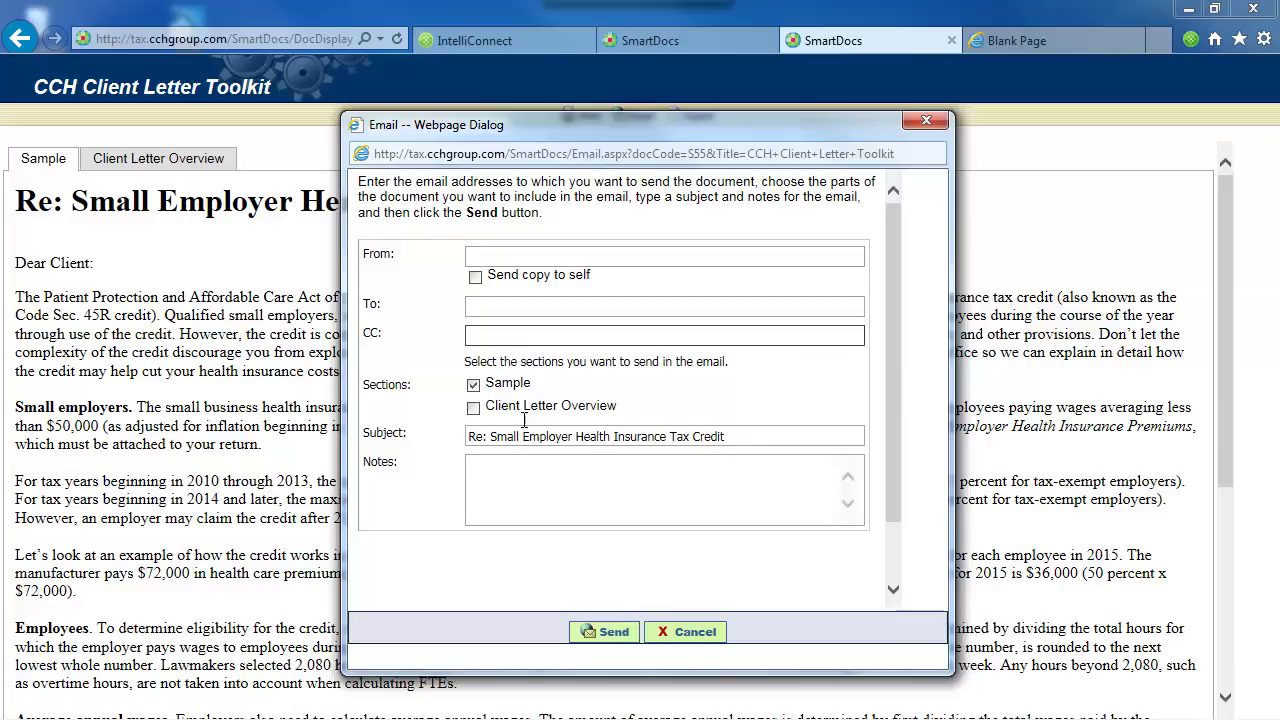
click(524, 460)
click(614, 650)
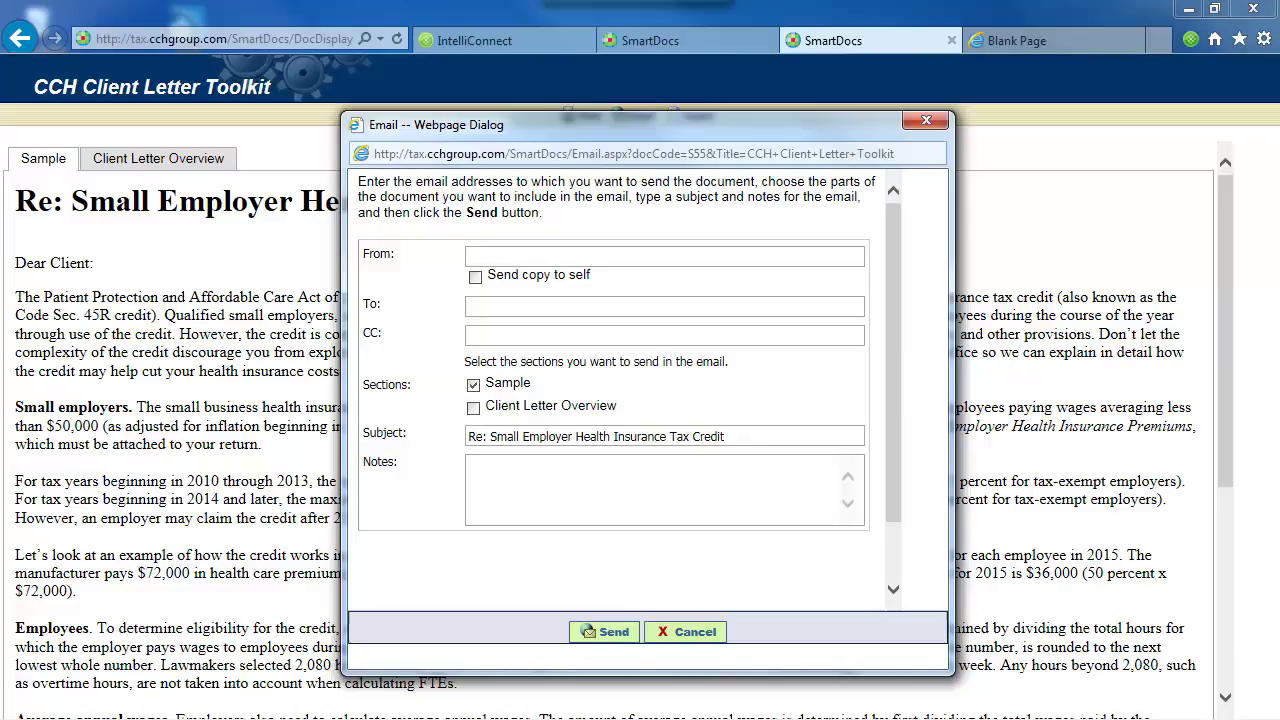
click(652, 632)
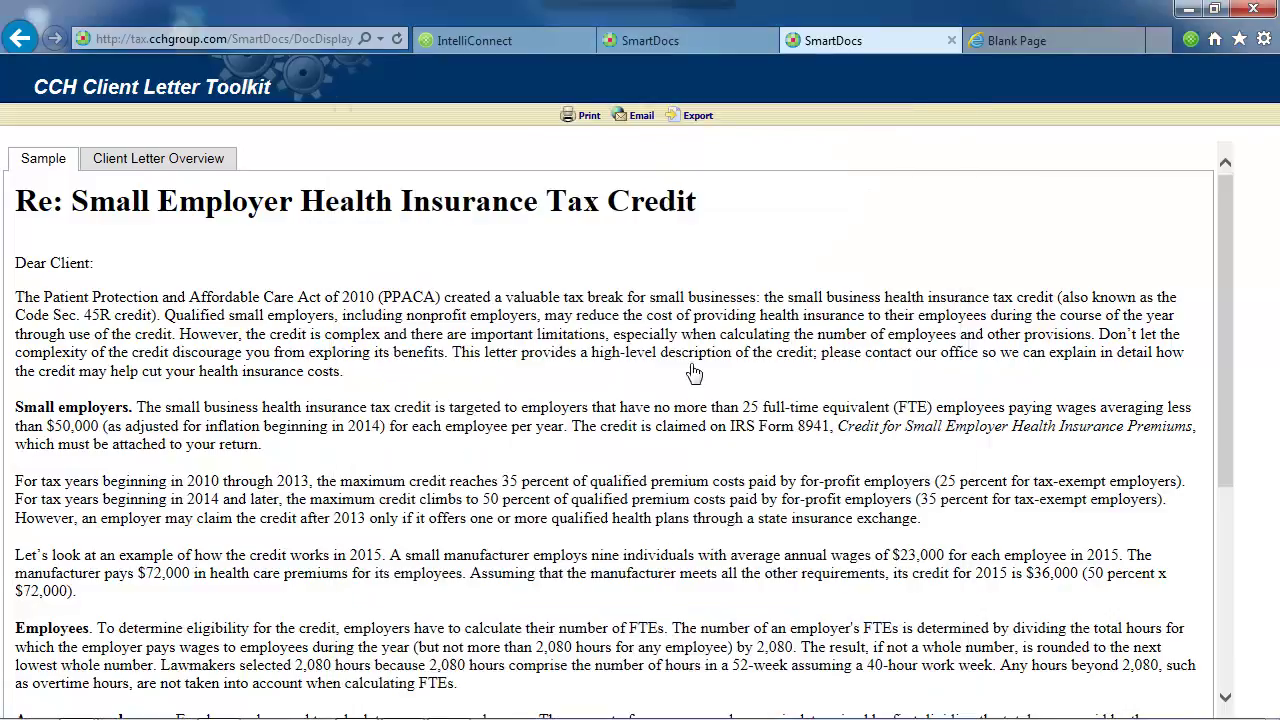
Set the letter export to MS Word format with Sample and Client Letter Overview sections.
click(697, 116)
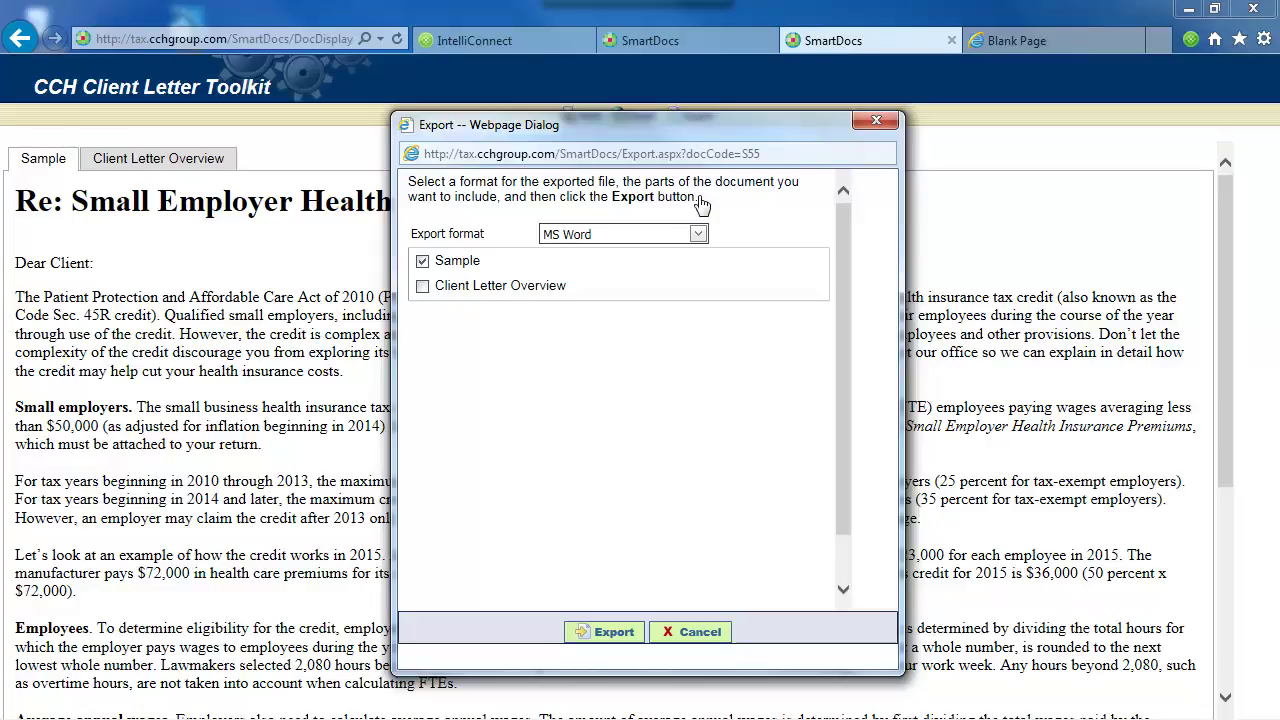
click(699, 234)
click(633, 252)
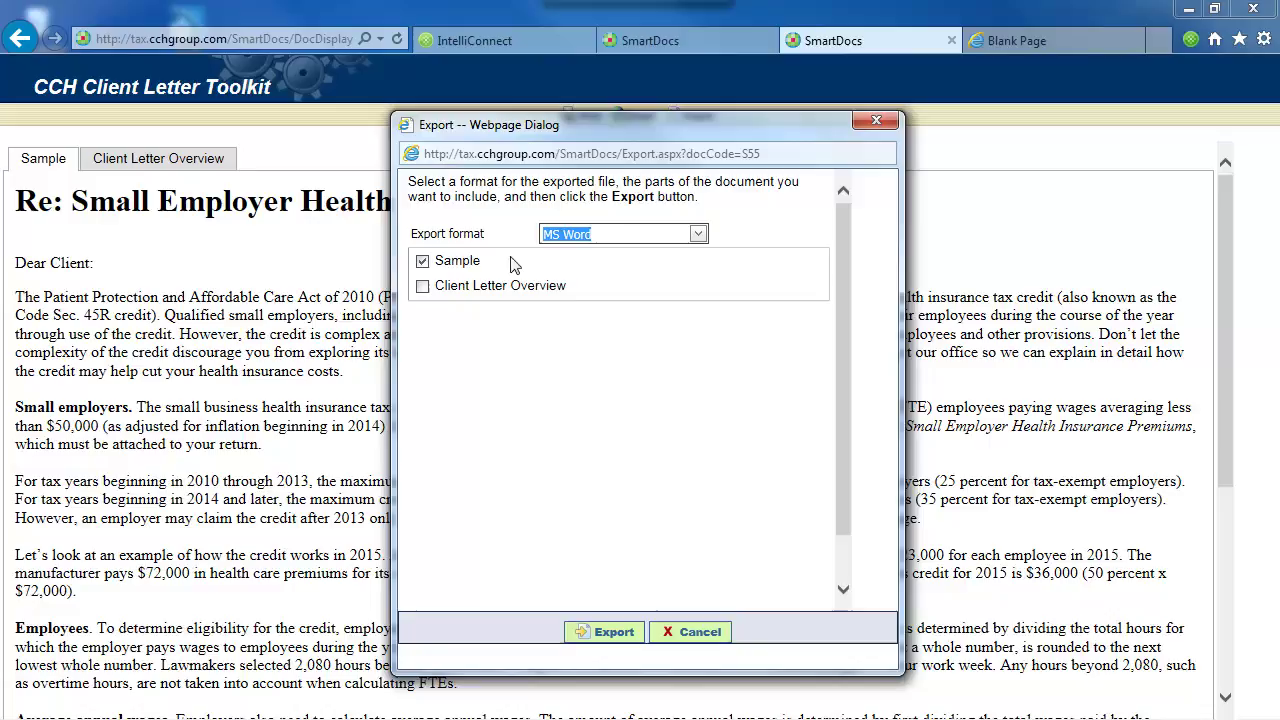
click(422, 287)
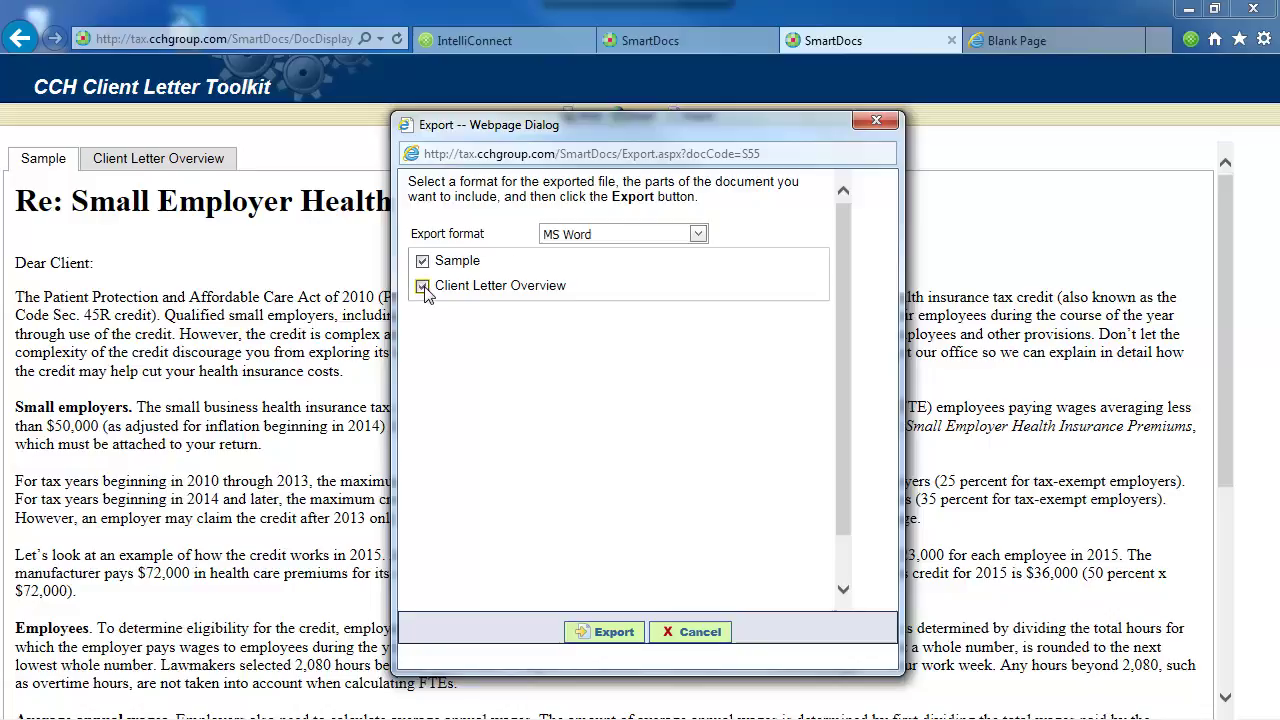
Export the letter to Word as read-only SmartDoc_S55 and place the cursor after 'Dear Client:'.
click(614, 636)
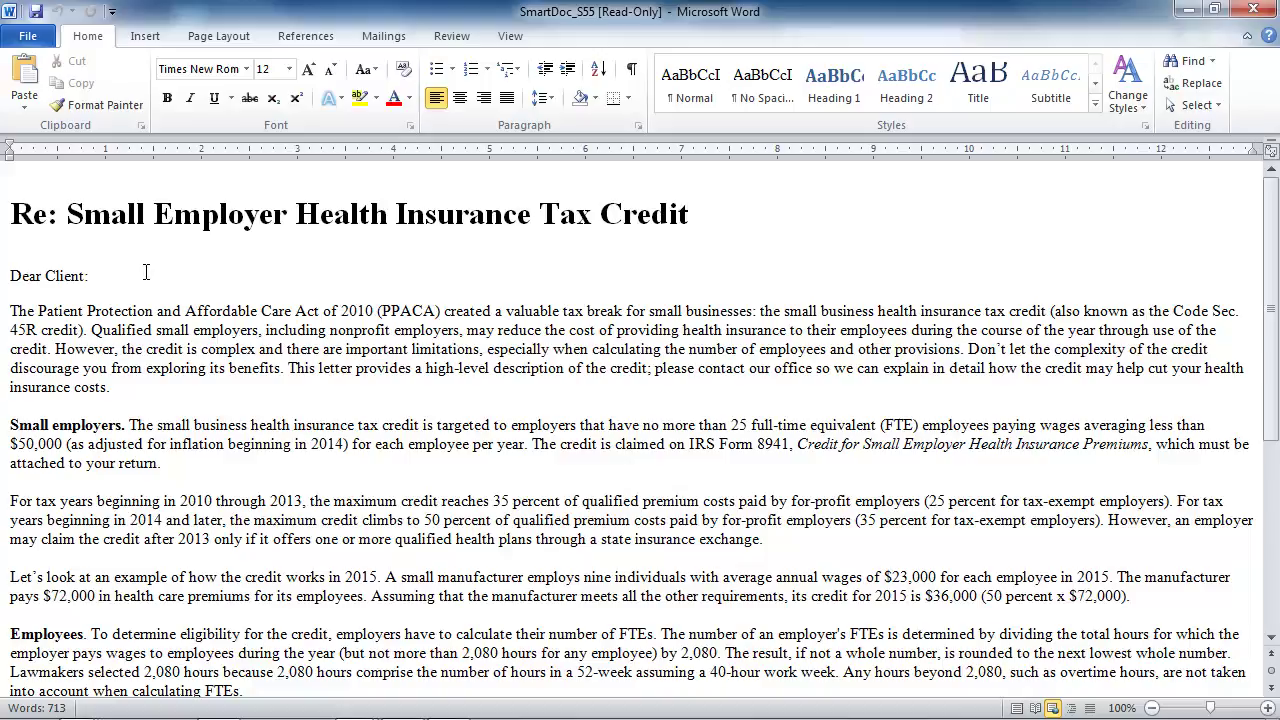
click(143, 273)
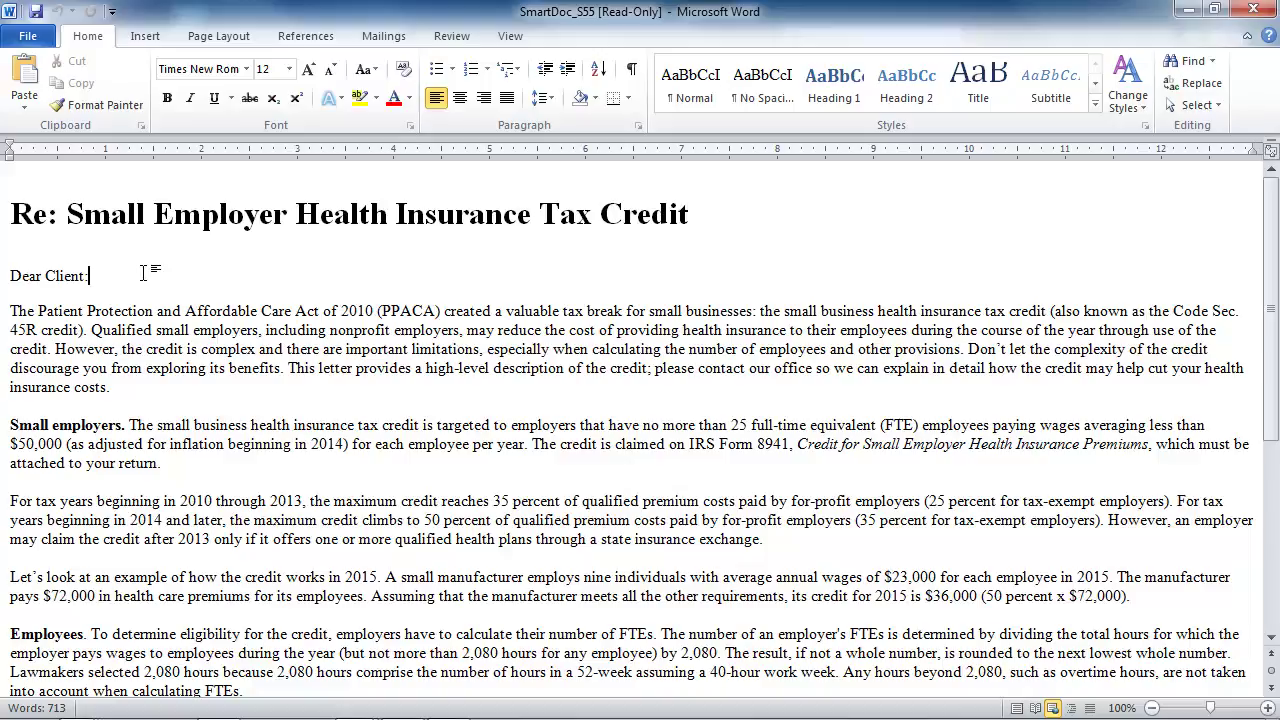